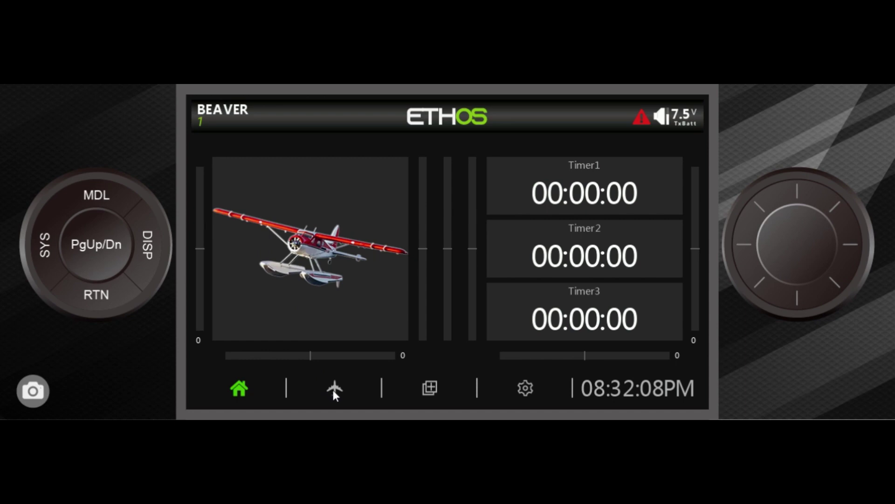
Step: Open the stored model list and select GRAND TUNDRA in the TRACTOR folder
{"action": "left_click", "coordinate": [109, 194]}
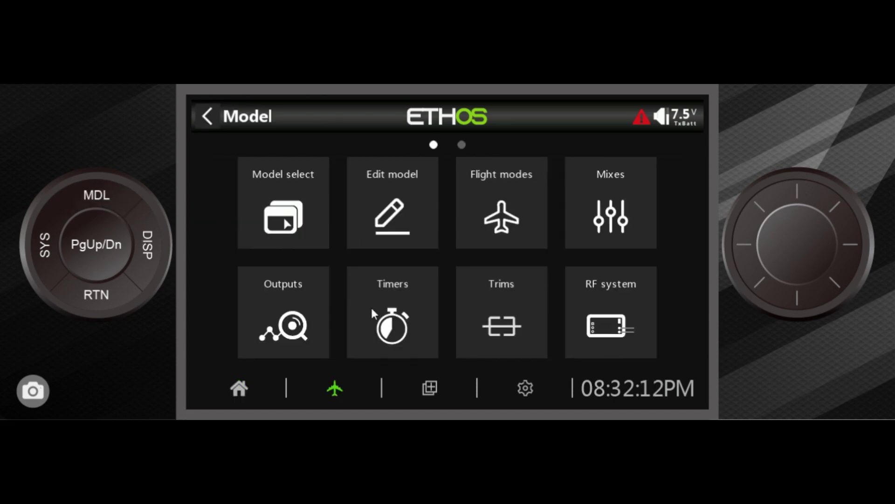
{"action": "left_click", "coordinate": [274, 219]}
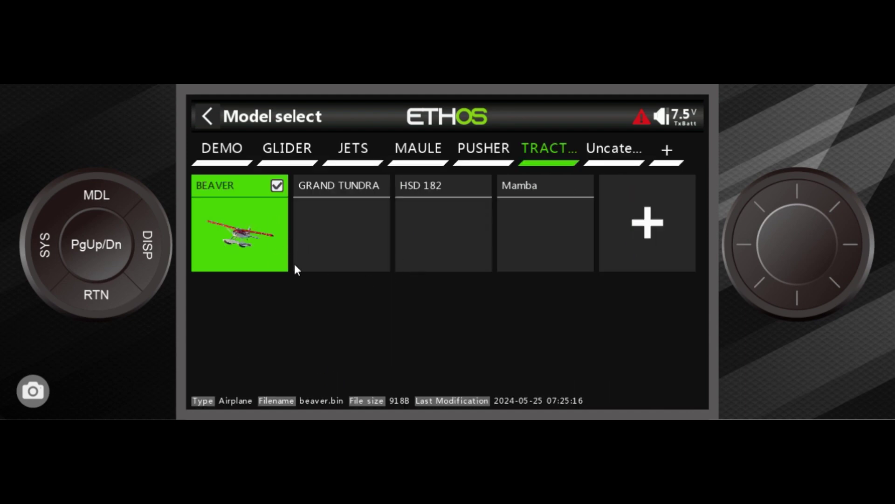
{"action": "left_click", "coordinate": [100, 286]}
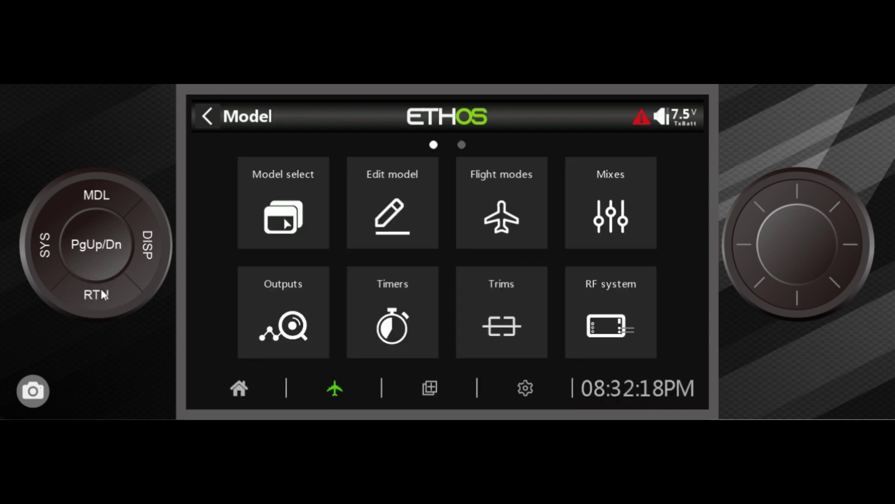
{"action": "left_click", "coordinate": [100, 290]}
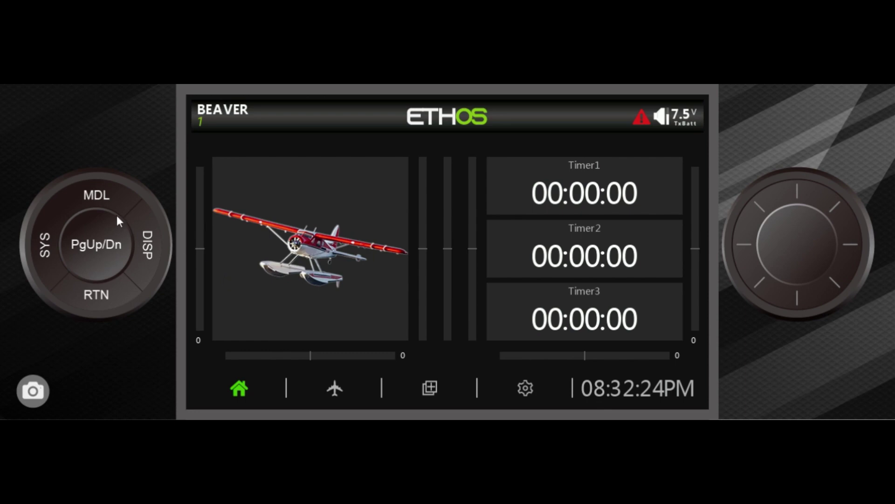
{"action": "left_click", "coordinate": [102, 194]}
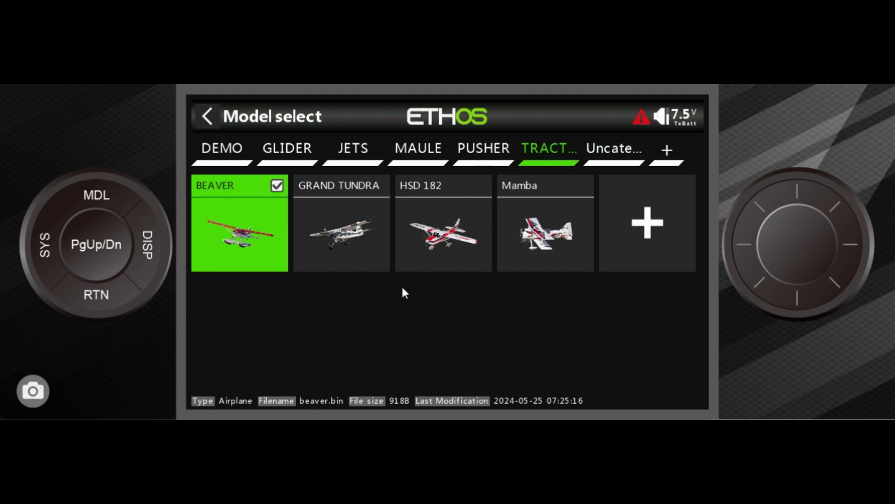
{"action": "left_click", "coordinate": [363, 255]}
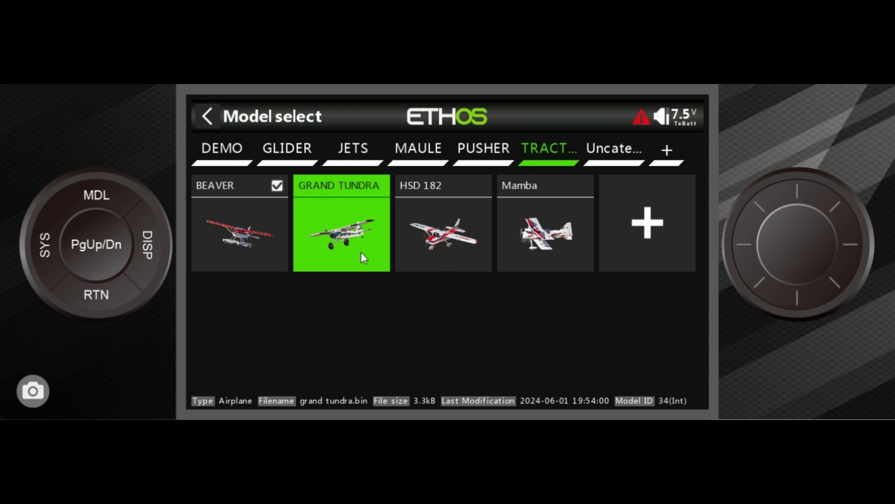
Step: Clone the GRAND TUNDRA model and confirm the successful copy
{"action": "left_click", "coordinate": [362, 254]}
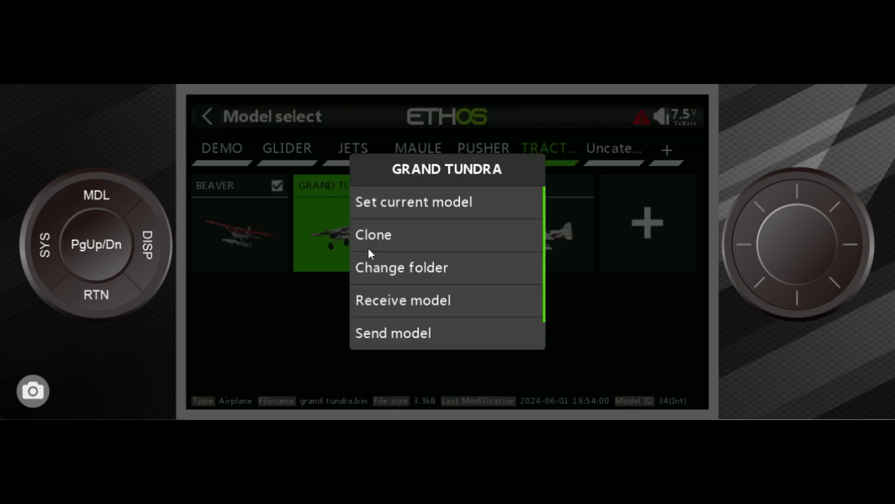
{"action": "left_click", "coordinate": [380, 239]}
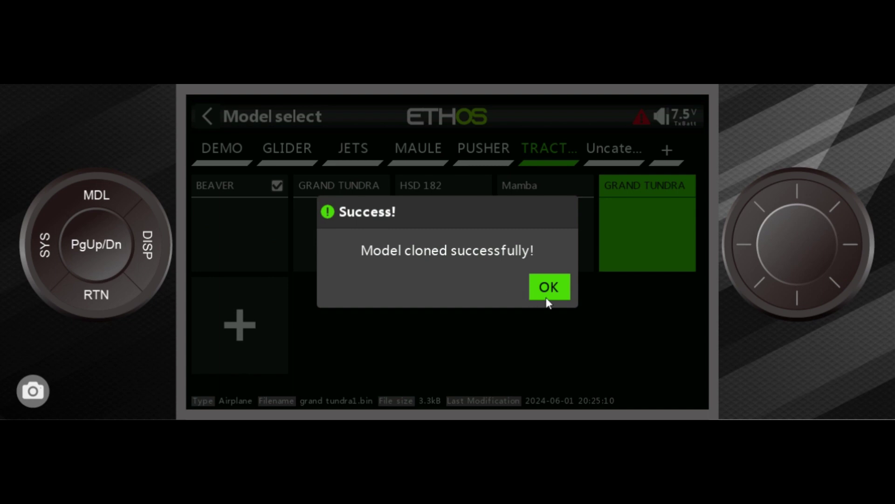
{"action": "left_click", "coordinate": [561, 296]}
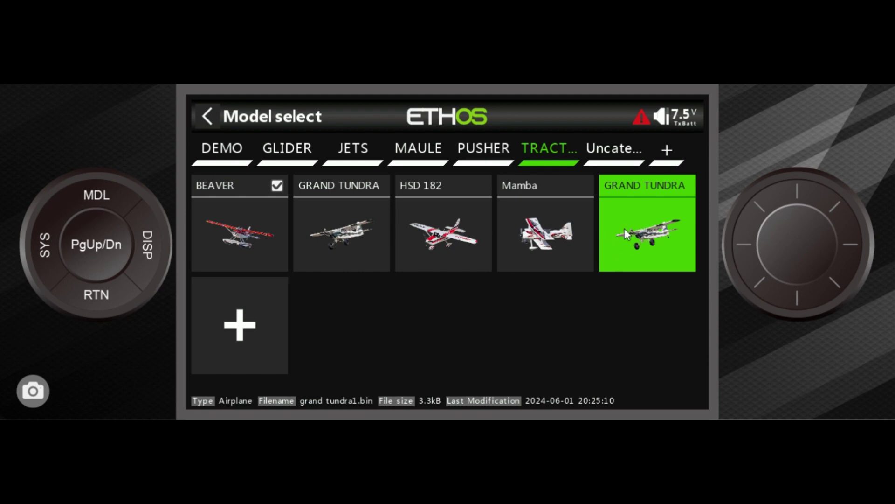
Step: Load the clone as the current model, dismiss the checklist warning, and show the picture home page
{"action": "left_click", "coordinate": [625, 232]}
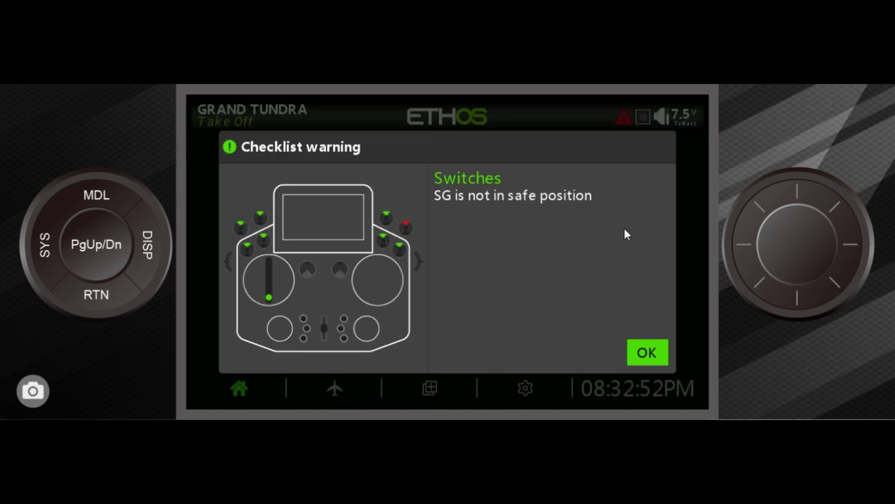
{"action": "left_click", "coordinate": [660, 361]}
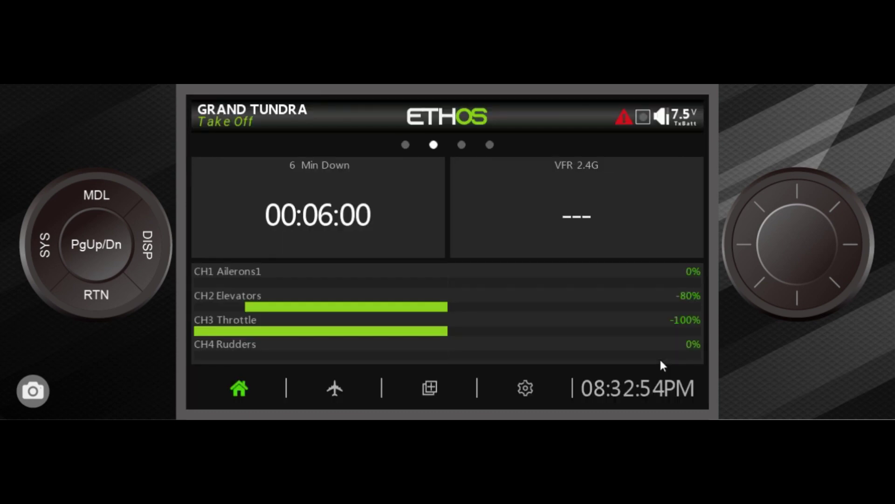
{"action": "left_click", "coordinate": [102, 261]}
{"action": "left_click", "coordinate": [103, 265]}
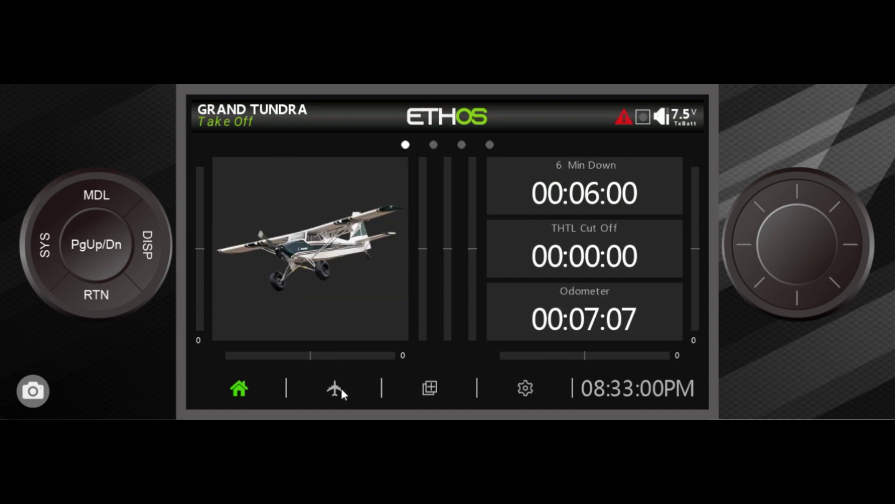
Step: In the model's general settings, rename GRAND TUNDRA to 'Piper'
{"action": "left_click", "coordinate": [97, 200]}
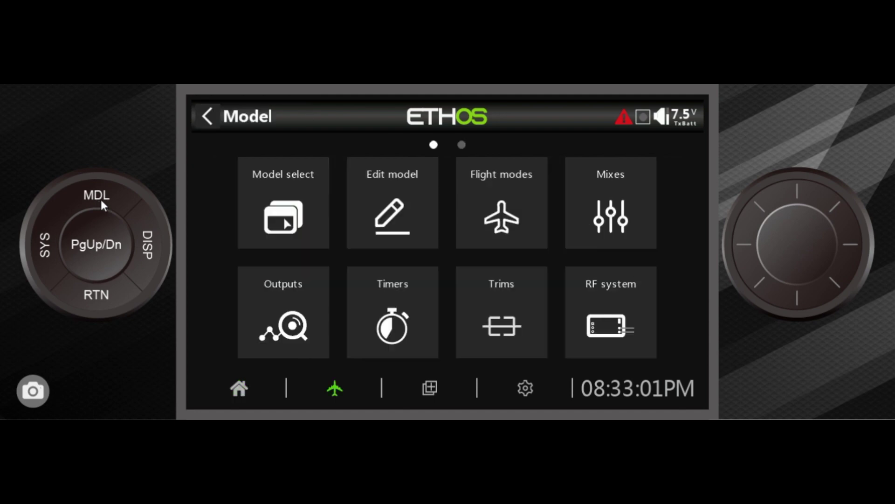
{"action": "left_click", "coordinate": [412, 188]}
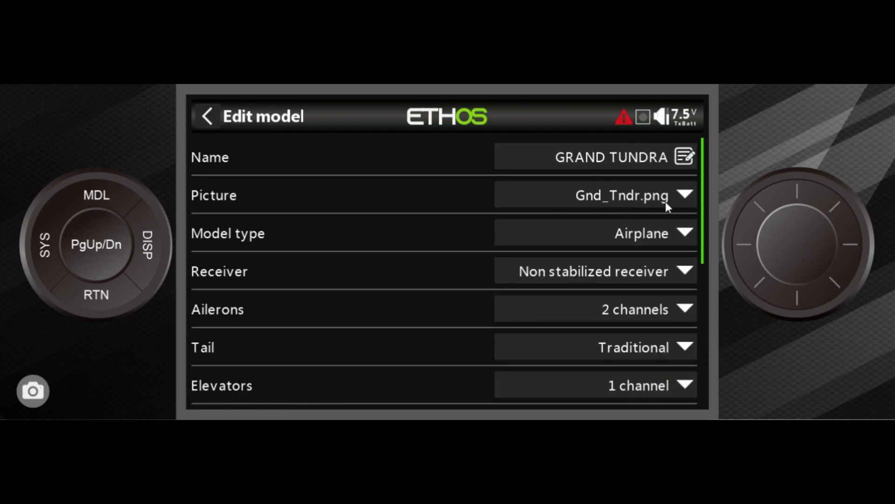
{"action": "left_click", "coordinate": [670, 157]}
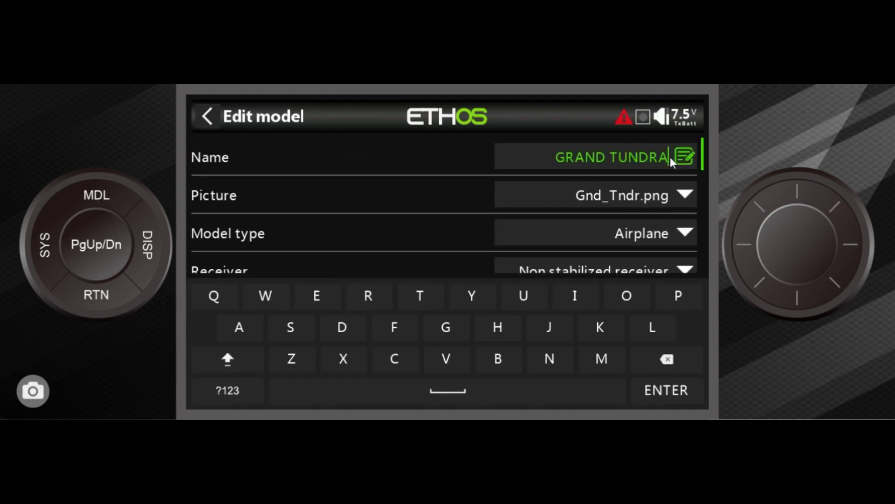
{"action": "left_click_drag", "start_coordinate": [672, 365], "coordinate": [672, 366]}
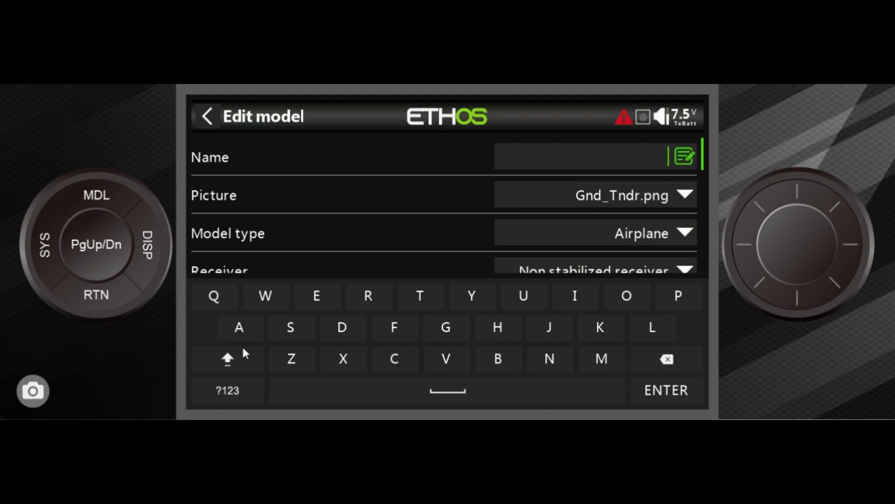
{"action": "left_click", "coordinate": [679, 296]}
{"action": "left_click", "coordinate": [209, 360]}
{"action": "left_click", "coordinate": [577, 288]}
{"action": "left_click", "coordinate": [671, 306]}
{"action": "left_click", "coordinate": [317, 294]}
{"action": "left_click", "coordinate": [369, 294]}
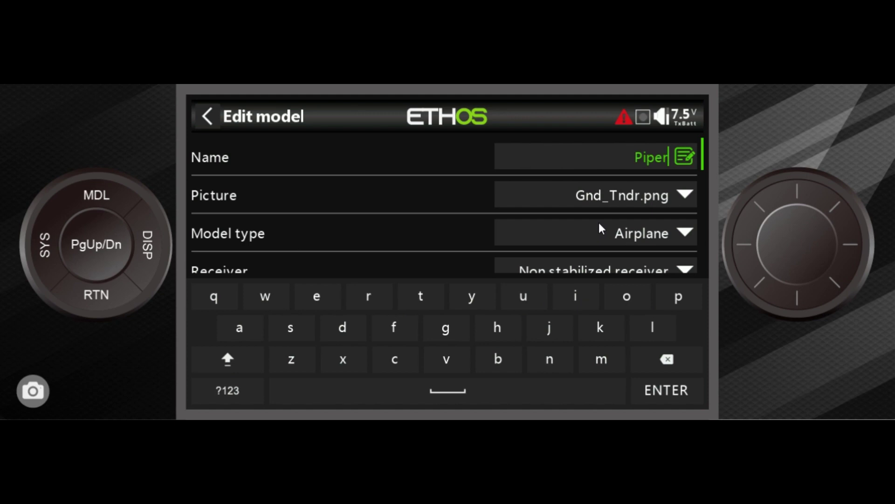
Step: Set the model picture to PIPER.png and return to the home screen
{"action": "left_click", "coordinate": [661, 196]}
{"action": "scroll", "coordinate": [425, 284], "scroll_direction": "down", "scroll_amount": 6}
{"action": "scroll", "coordinate": [425, 285], "scroll_direction": "down", "scroll_amount": 5}
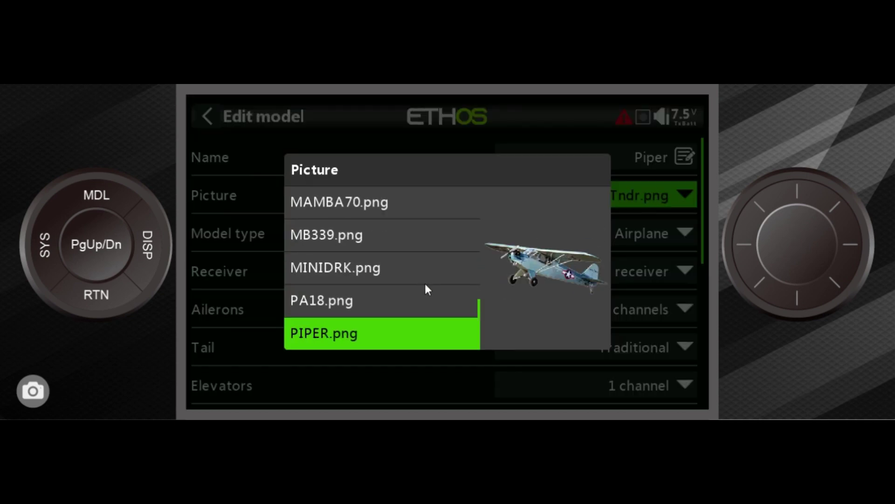
{"action": "left_click", "coordinate": [396, 332]}
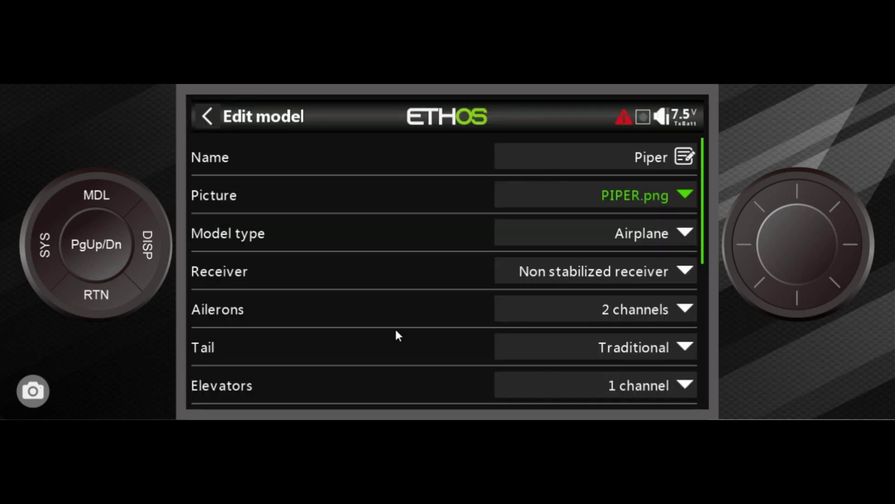
{"action": "left_click", "coordinate": [93, 299]}
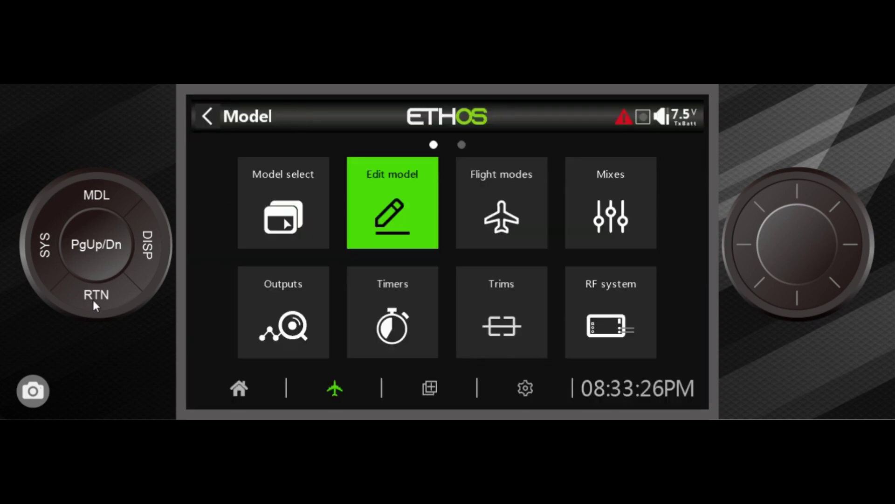
{"action": "left_click", "coordinate": [92, 297]}
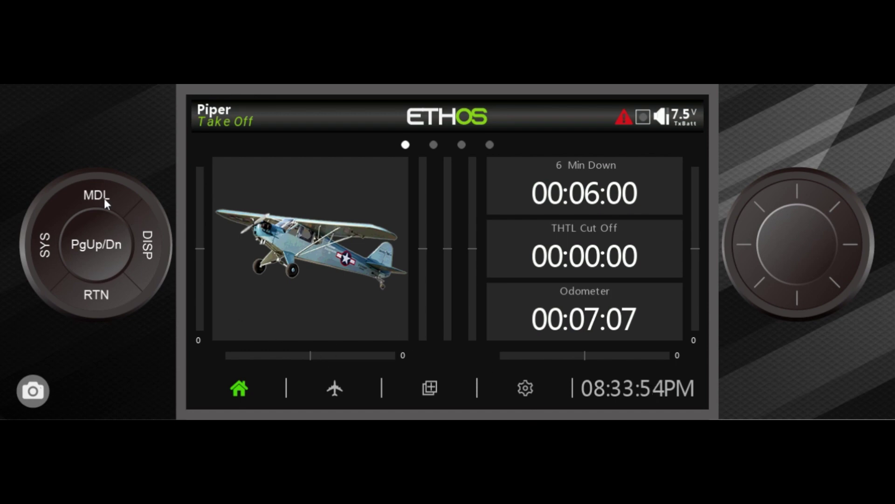
Step: Send the Piper model over Bluetooth to BluetoothDevice1 and close the success report
{"action": "left_click", "coordinate": [115, 201]}
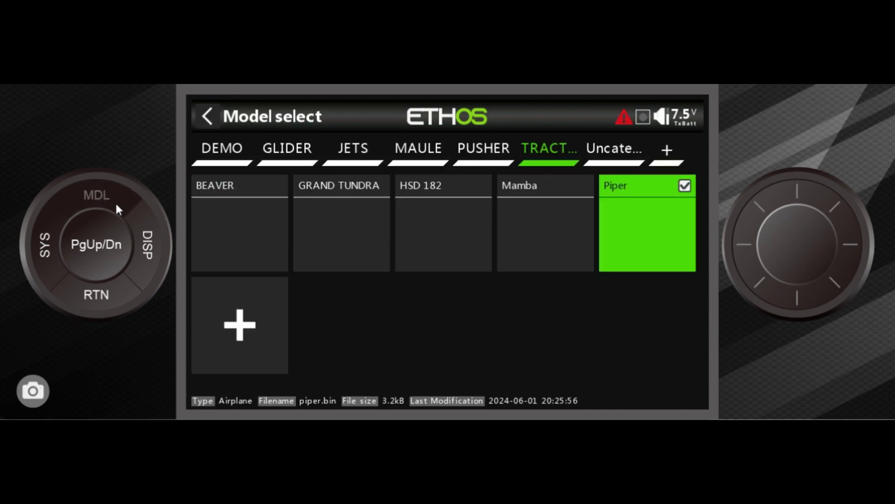
{"action": "left_click", "coordinate": [630, 237]}
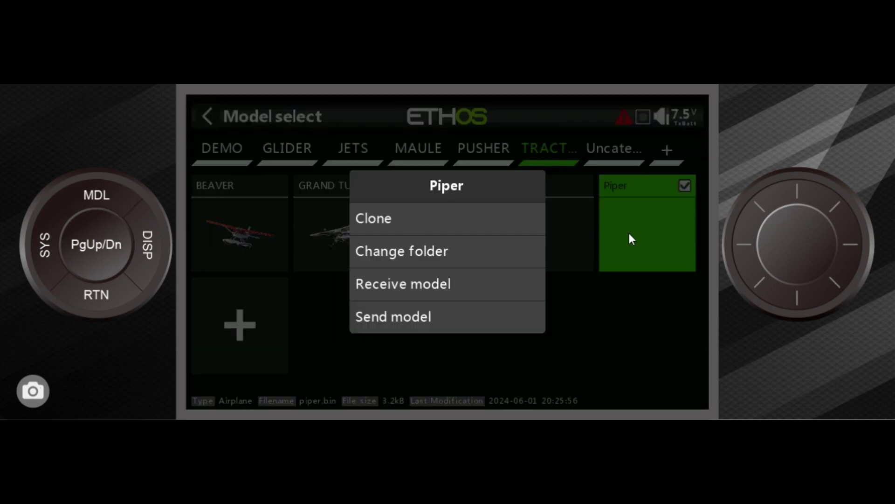
{"action": "left_click", "coordinate": [434, 320]}
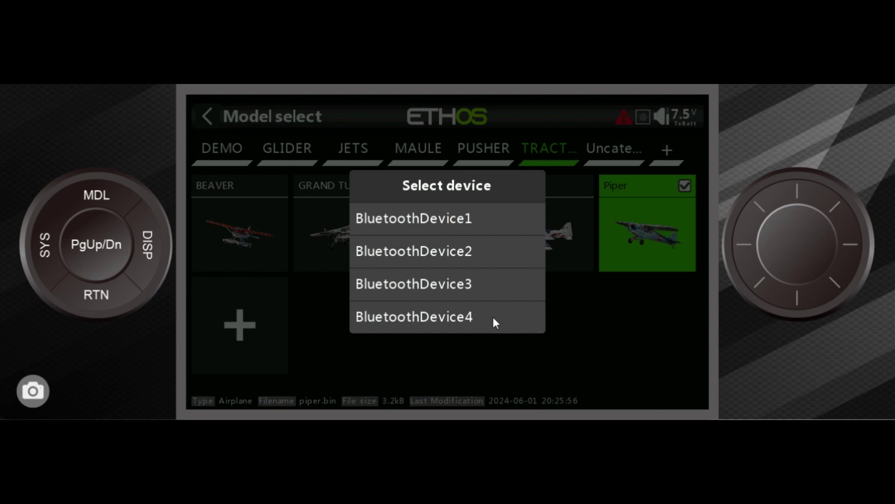
{"action": "left_click", "coordinate": [437, 226]}
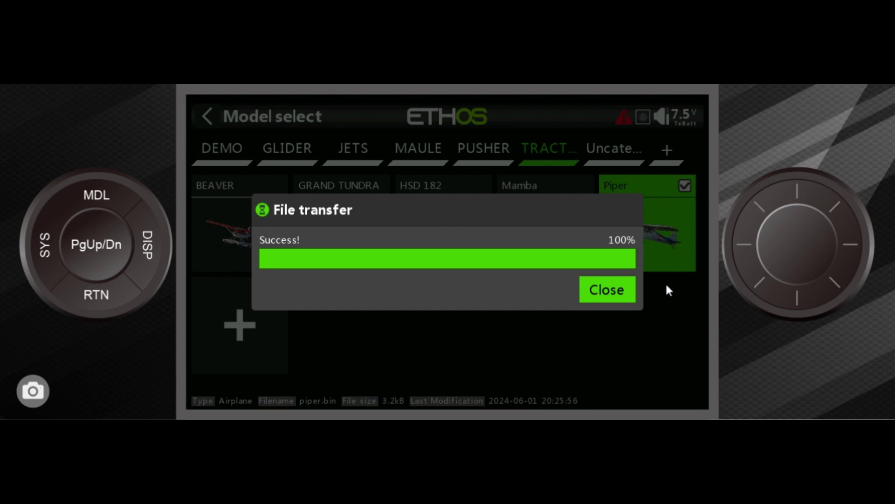
{"action": "left_click", "coordinate": [630, 293]}
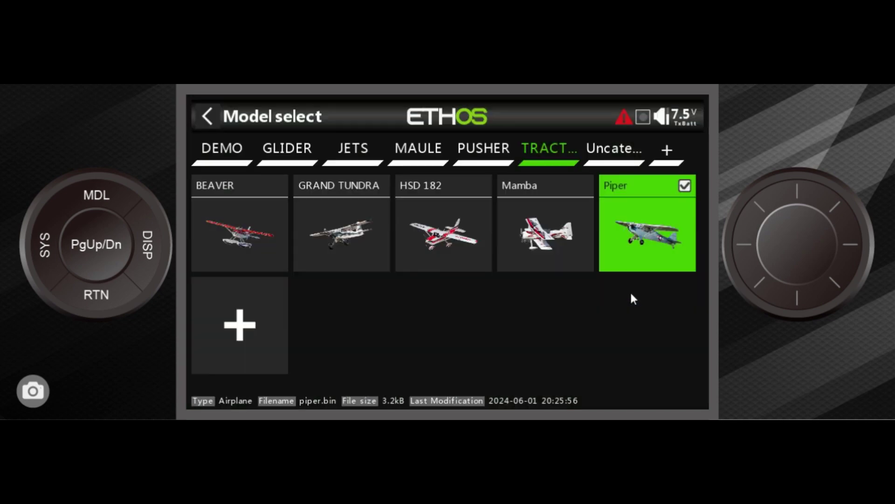
{"action": "left_click", "coordinate": [638, 241]}
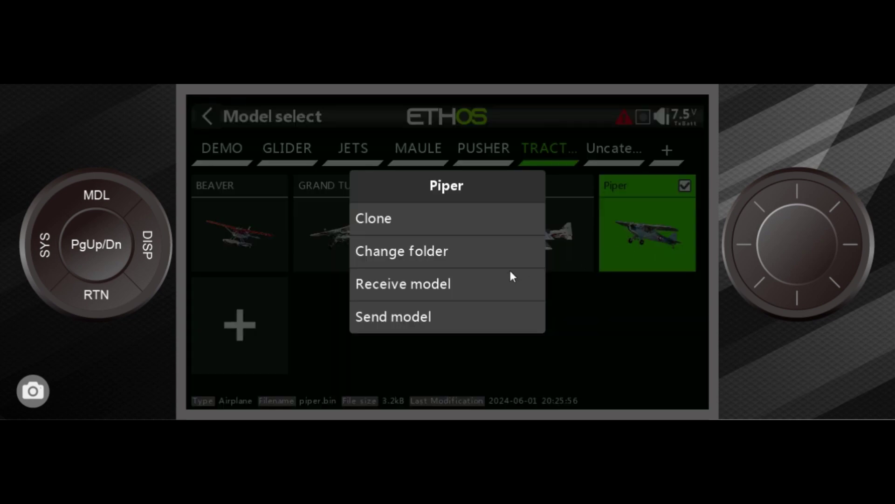
{"action": "scroll", "coordinate": [446, 294], "scroll_direction": "down", "scroll_amount": 4}
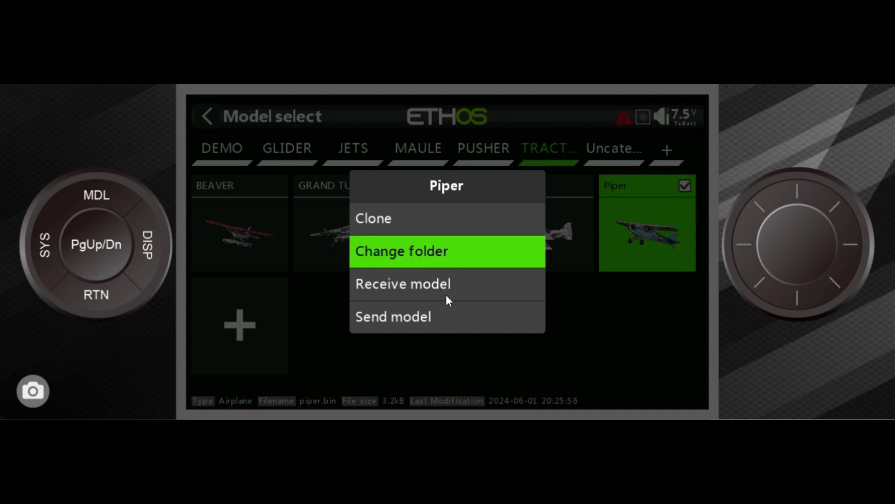
{"action": "scroll", "coordinate": [447, 293], "scroll_direction": "up", "scroll_amount": 1}
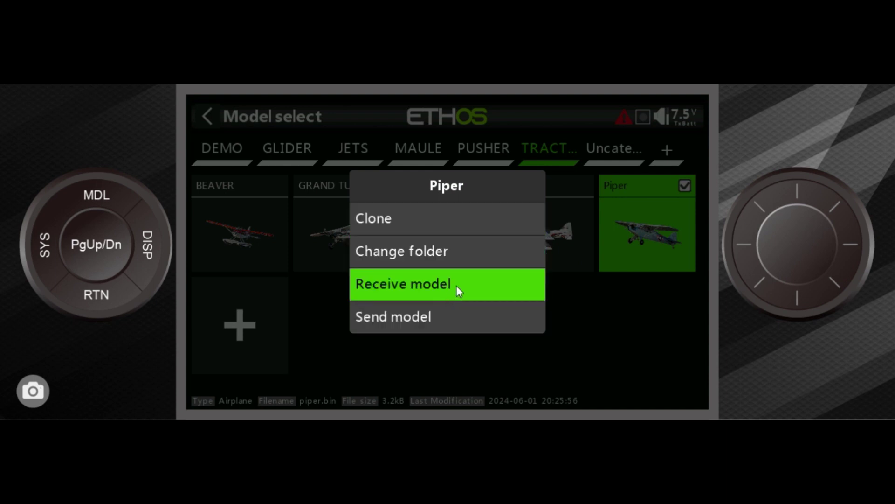
{"action": "left_click", "coordinate": [456, 285]}
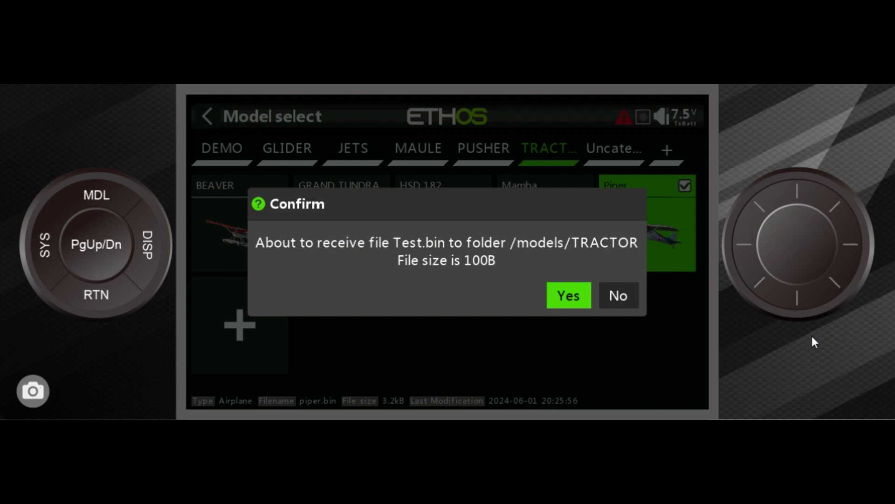
{"action": "left_click", "coordinate": [574, 291]}
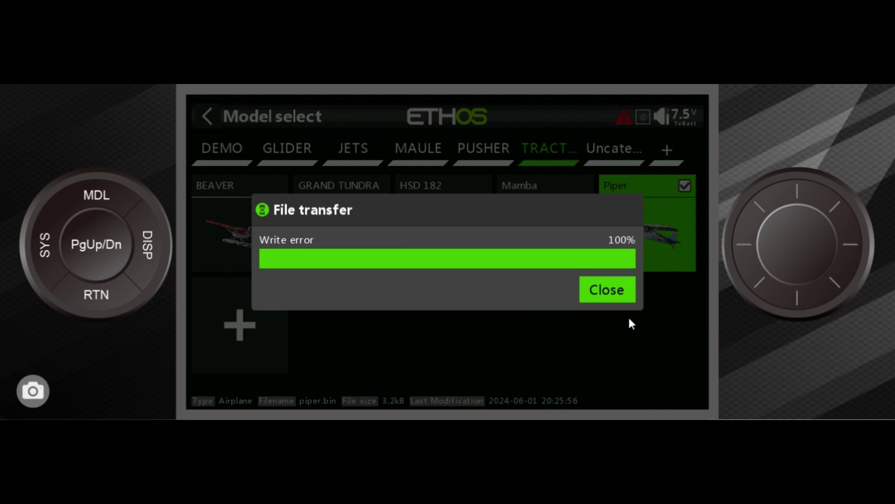
{"action": "left_click", "coordinate": [618, 301]}
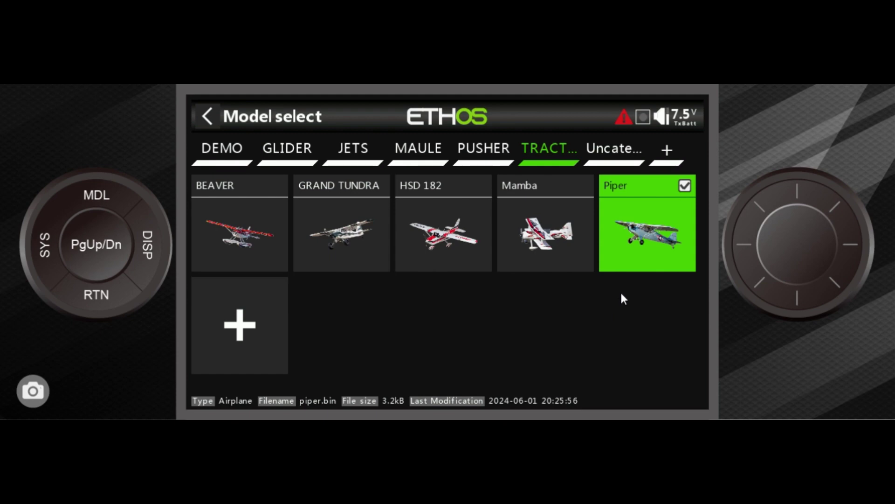
Step: Move Piper into the DEMO folder, then go back to its home screen
{"action": "left_click", "coordinate": [640, 247]}
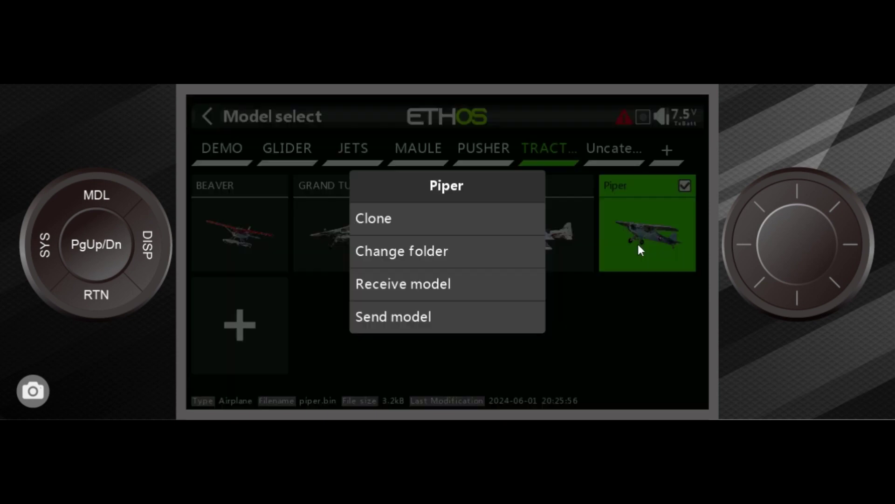
{"action": "left_click", "coordinate": [464, 254]}
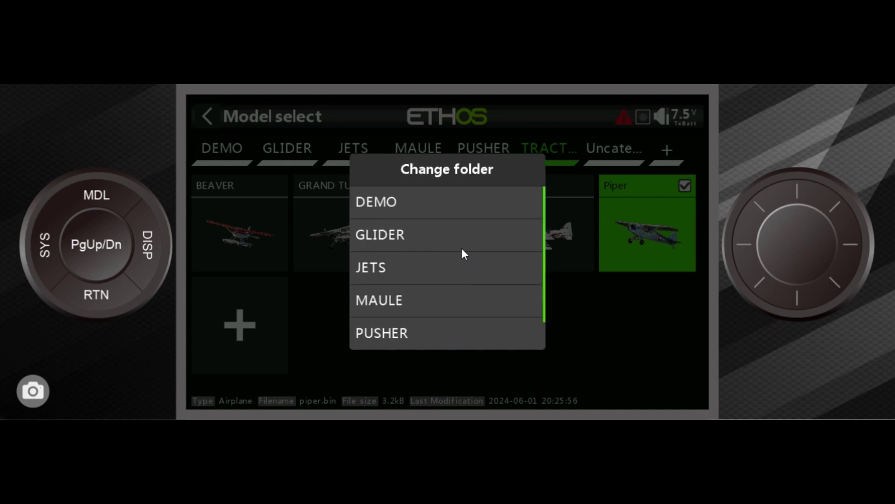
{"action": "left_click", "coordinate": [457, 211]}
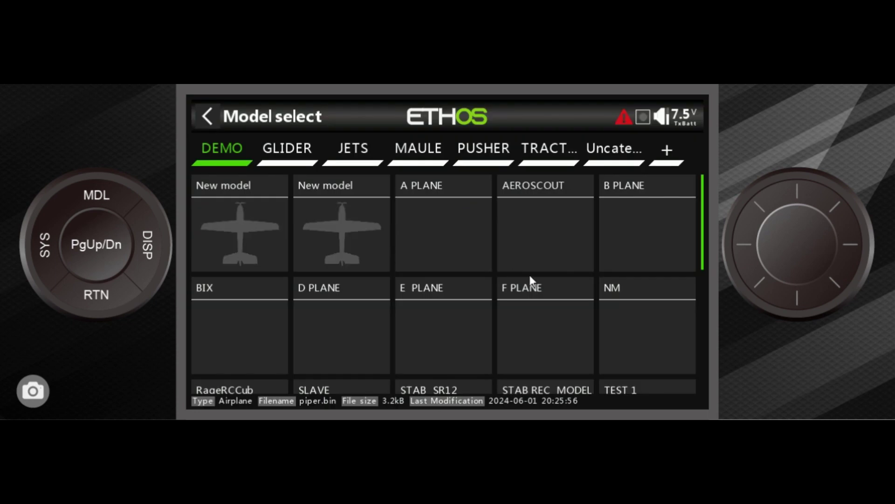
{"action": "scroll", "coordinate": [545, 280], "scroll_direction": "down", "scroll_amount": 5}
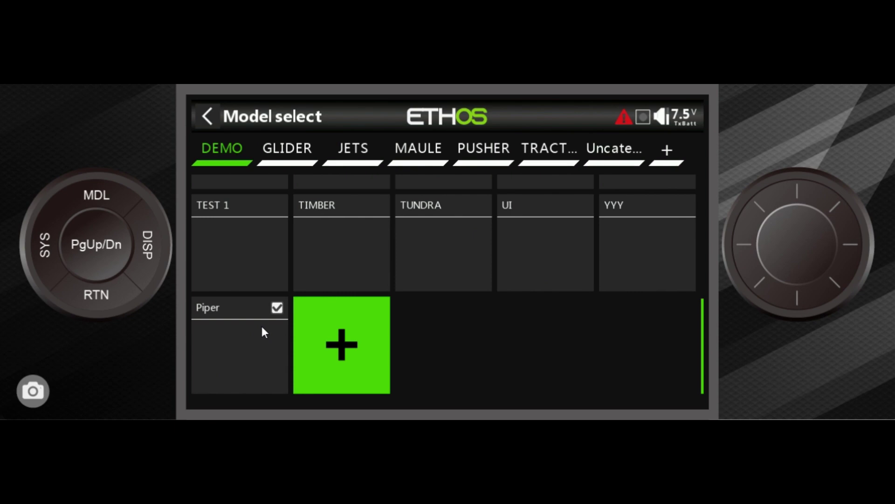
{"action": "scroll", "coordinate": [262, 327], "scroll_direction": "up", "scroll_amount": 6}
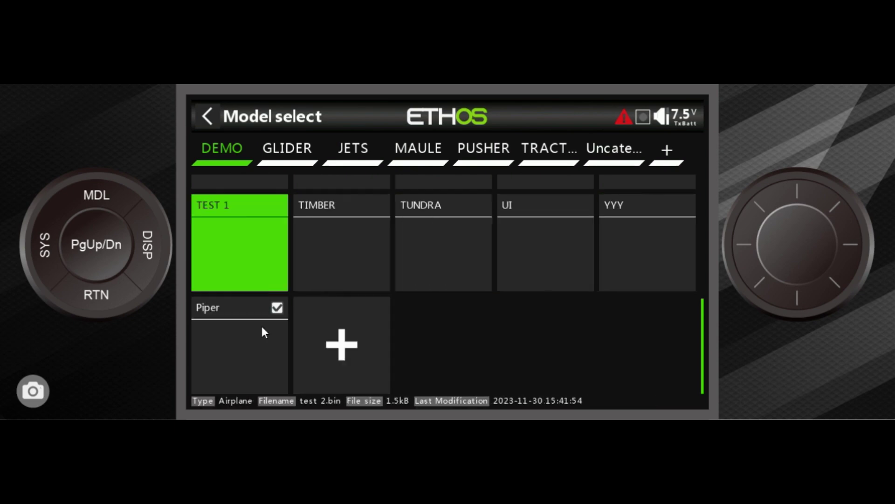
{"action": "scroll", "coordinate": [262, 331], "scroll_direction": "down", "scroll_amount": 6}
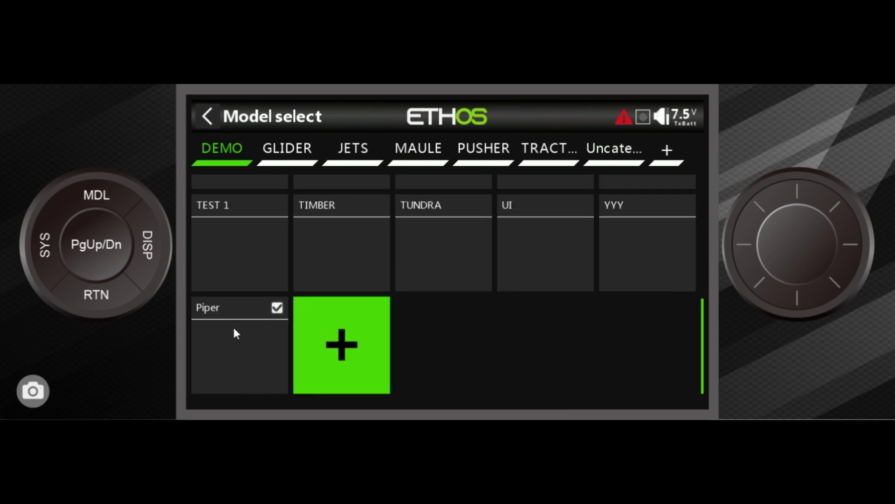
{"action": "left_click", "coordinate": [105, 299]}
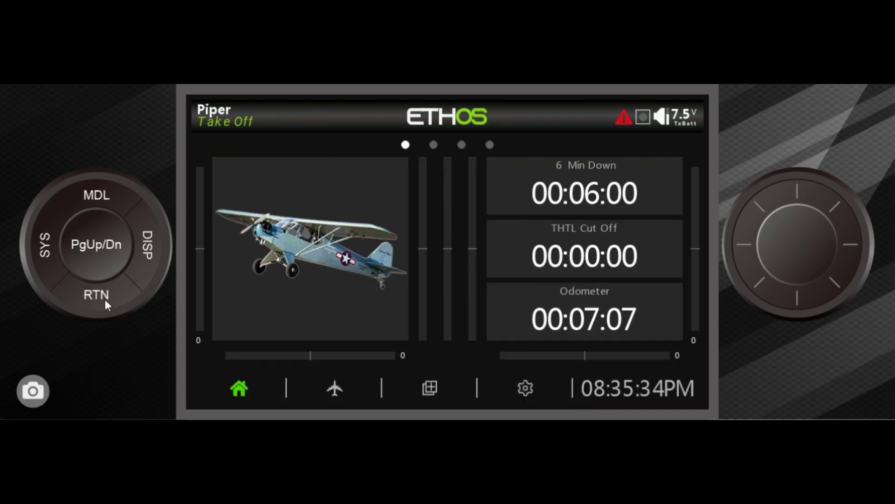